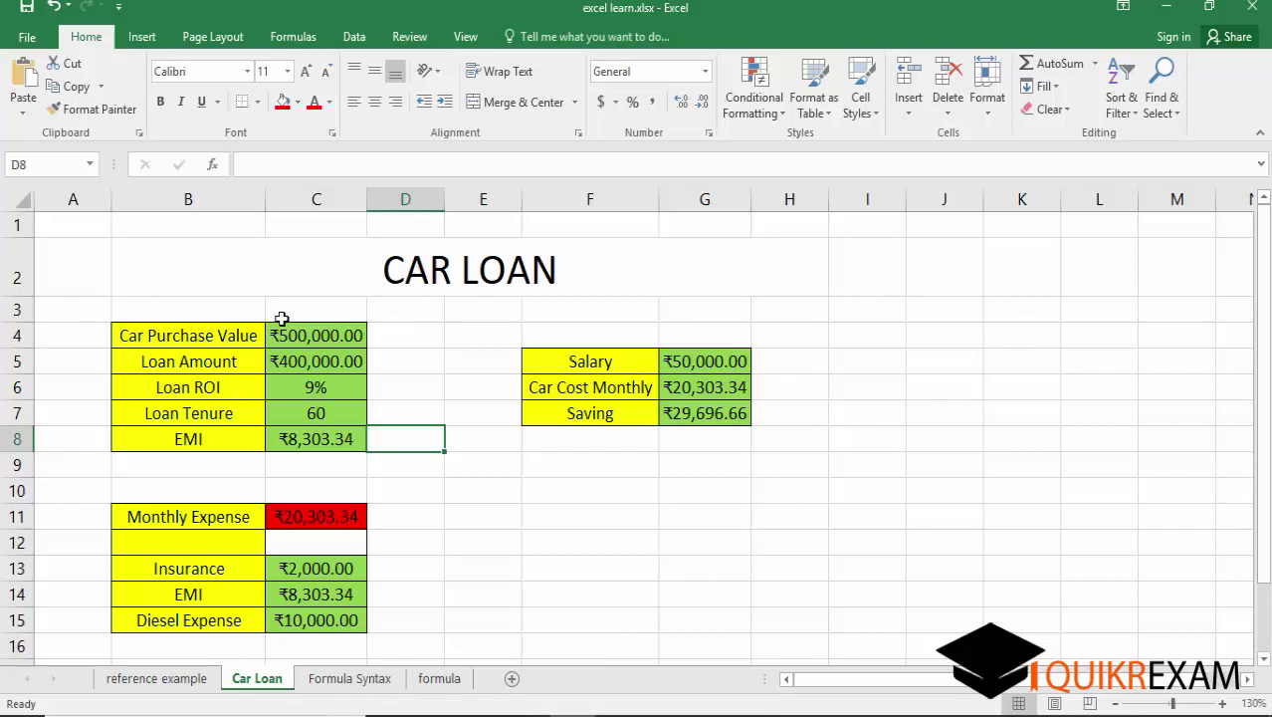
Inspect Car Purchase Value (C4) and Loan Amount (C5), then bring up the Formulas tab.
click(305, 337)
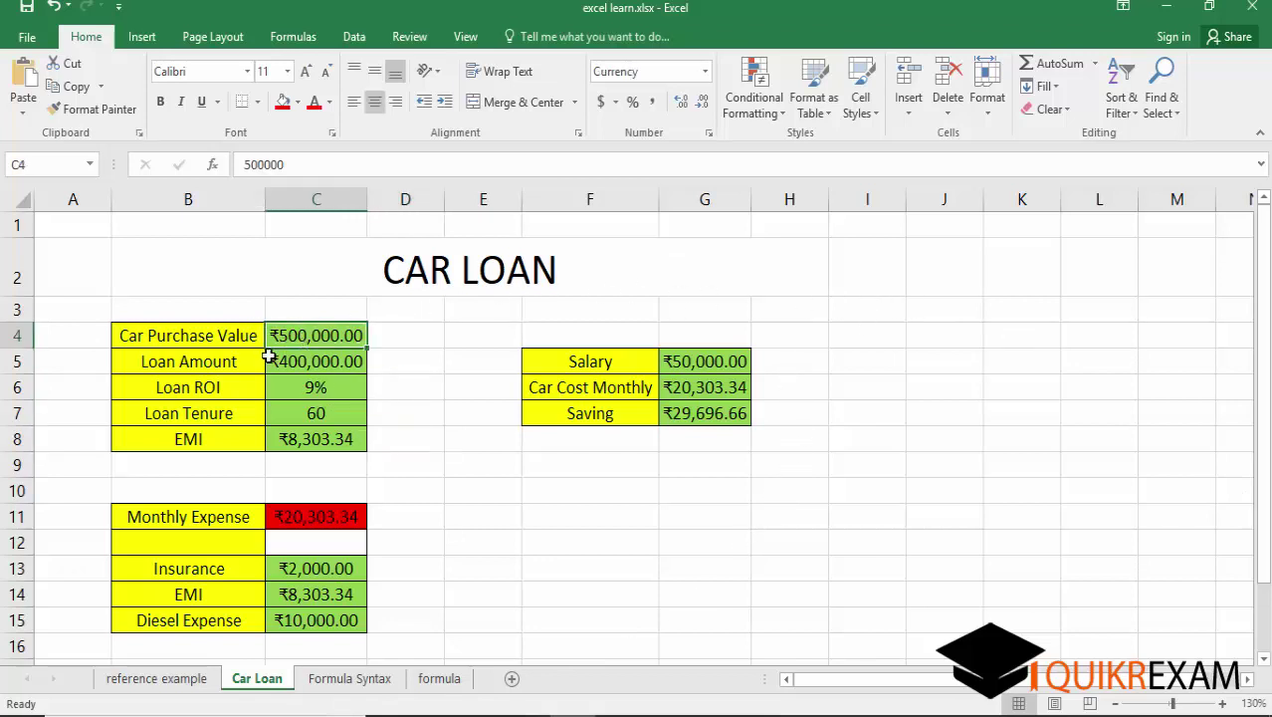
click(303, 362)
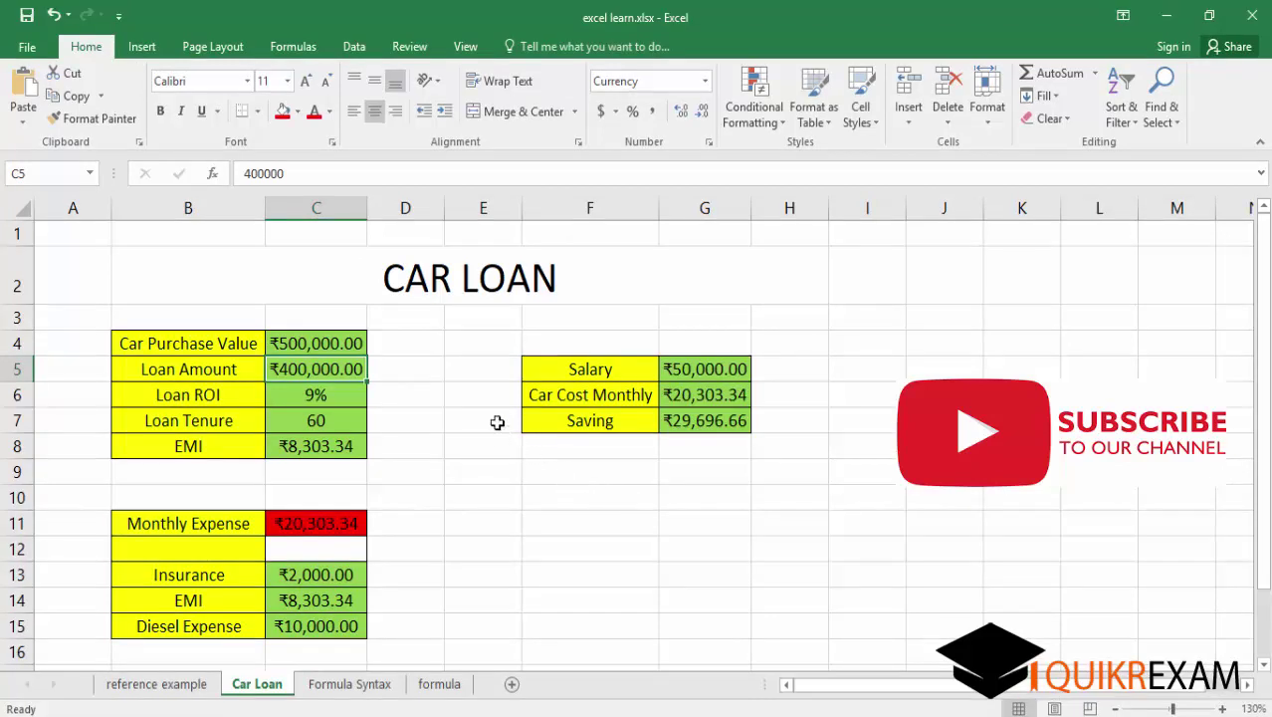
click(299, 49)
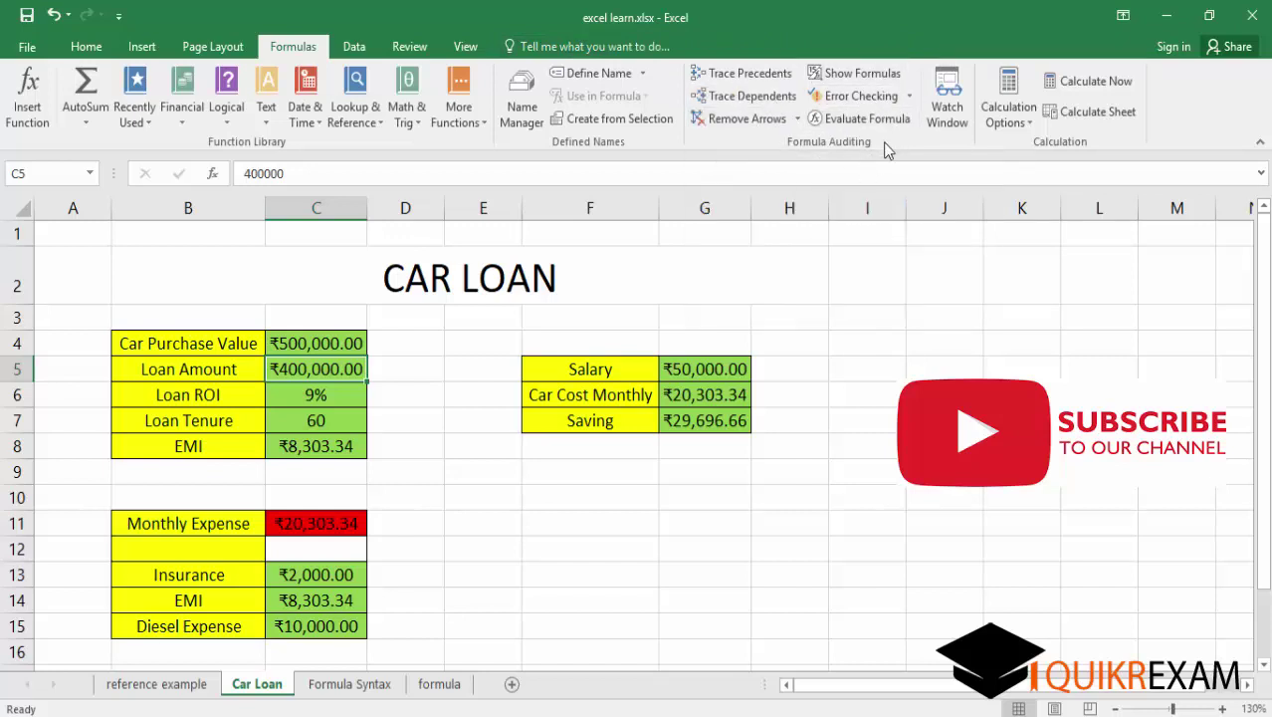
click(339, 446)
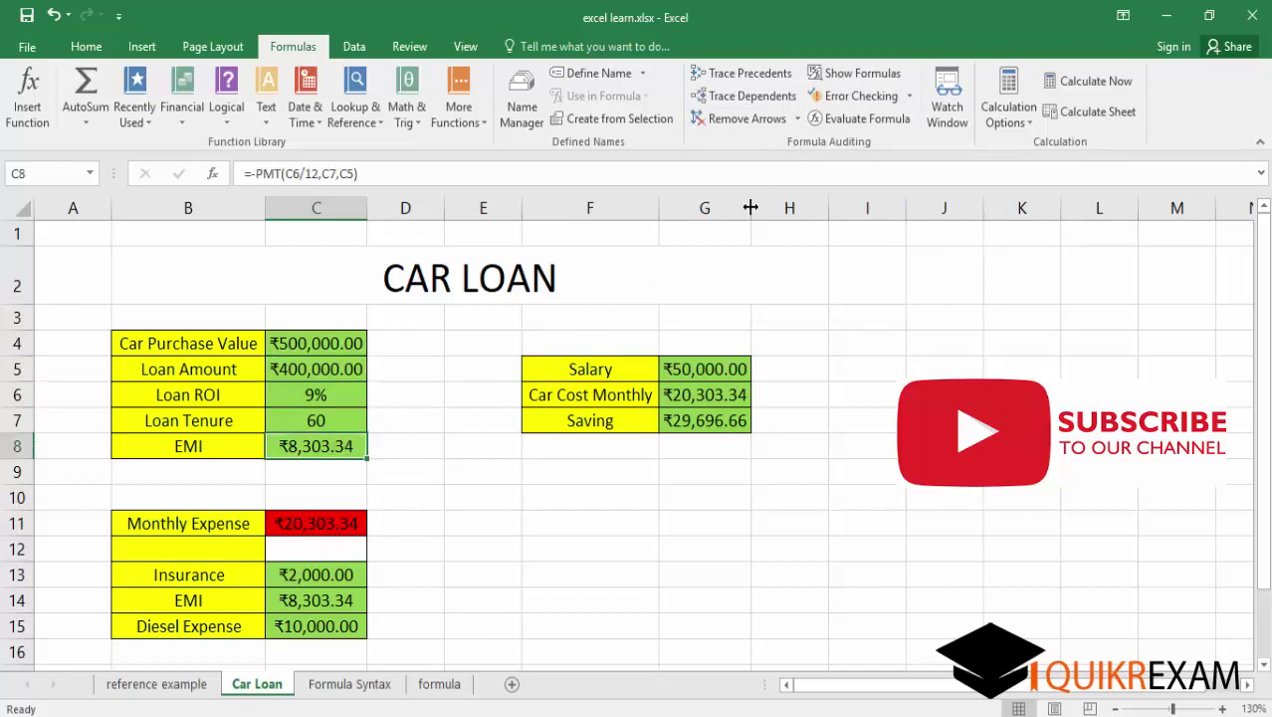
click(862, 73)
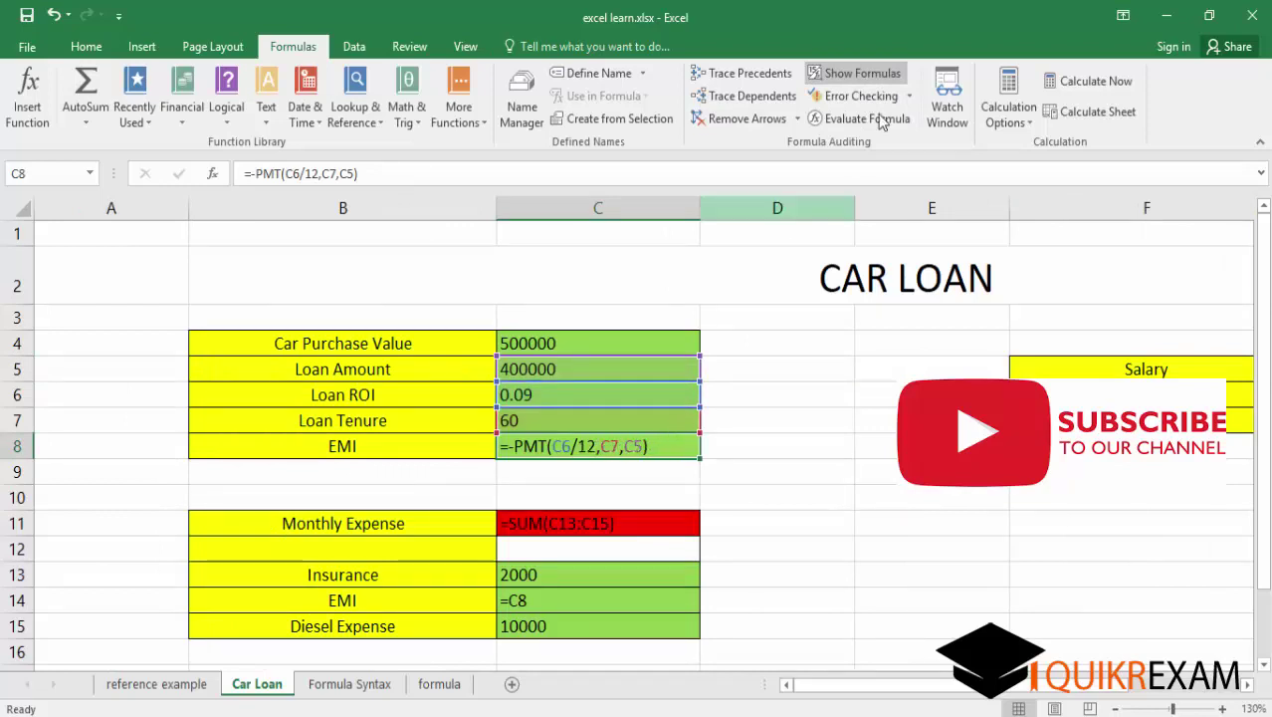
click(868, 78)
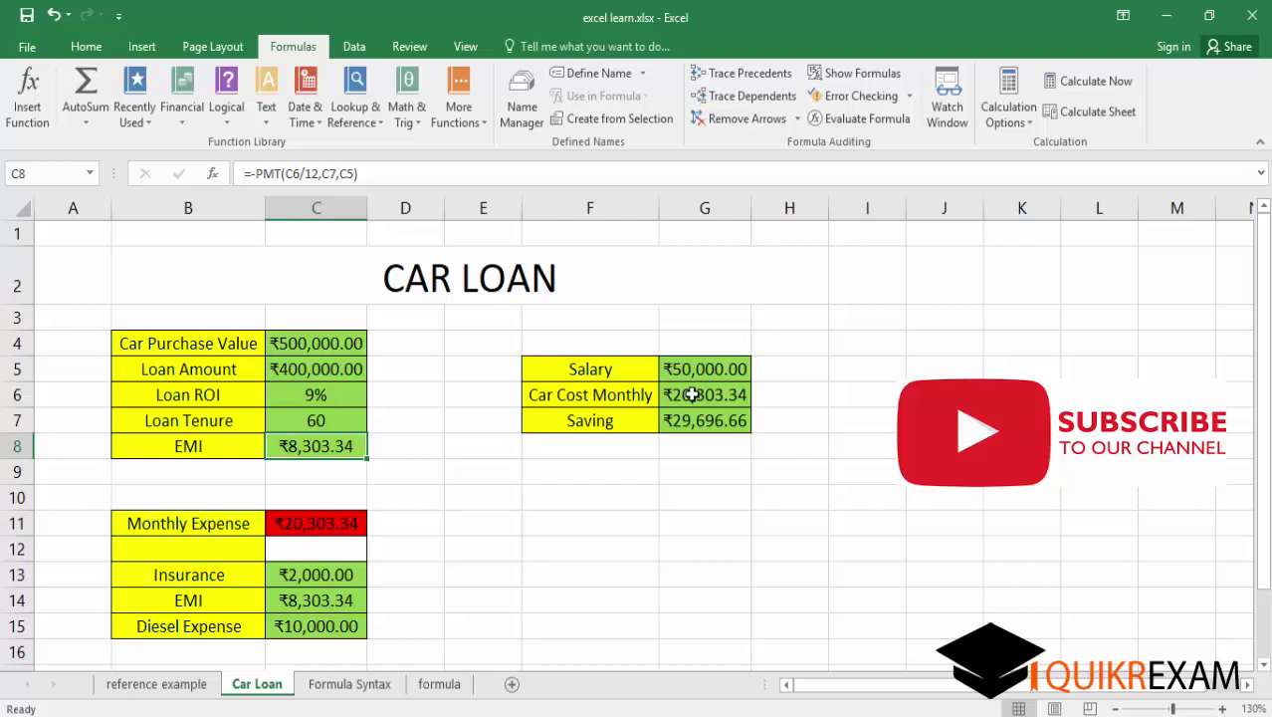
Trace three levels of precedents for Car Cost Monthly in G6, back to the loan inputs.
click(691, 394)
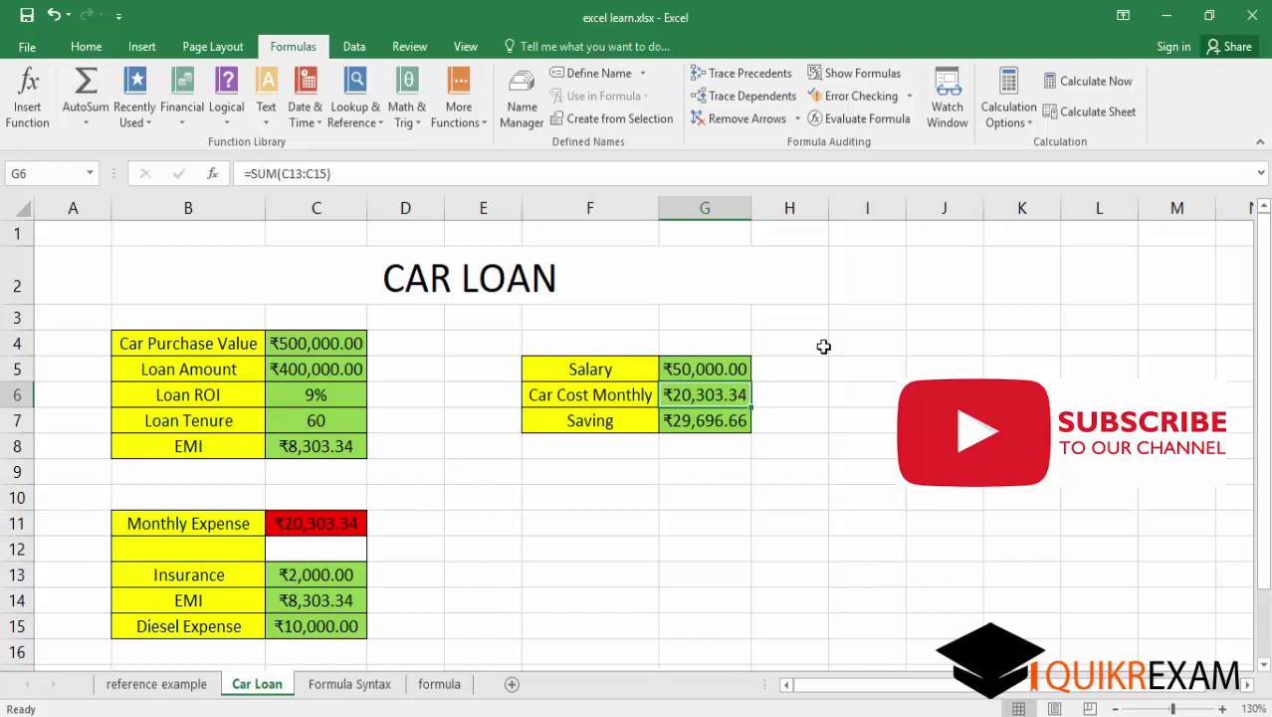
click(764, 80)
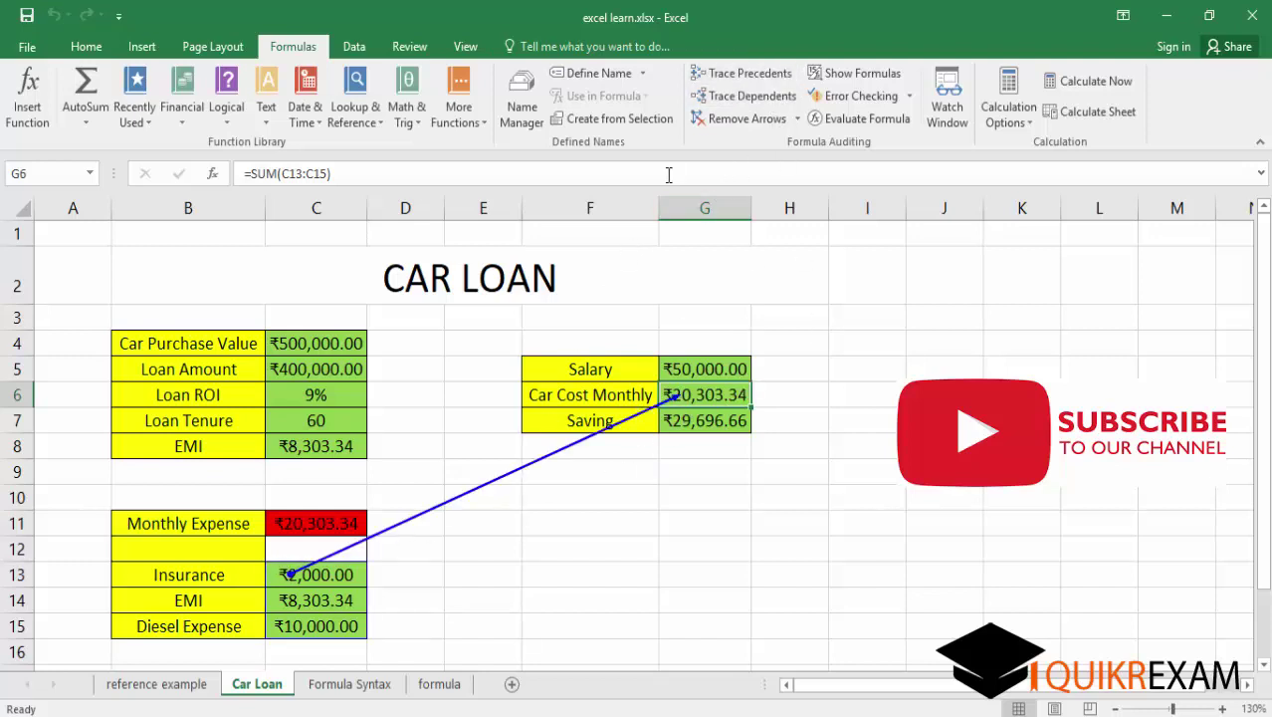
click(750, 76)
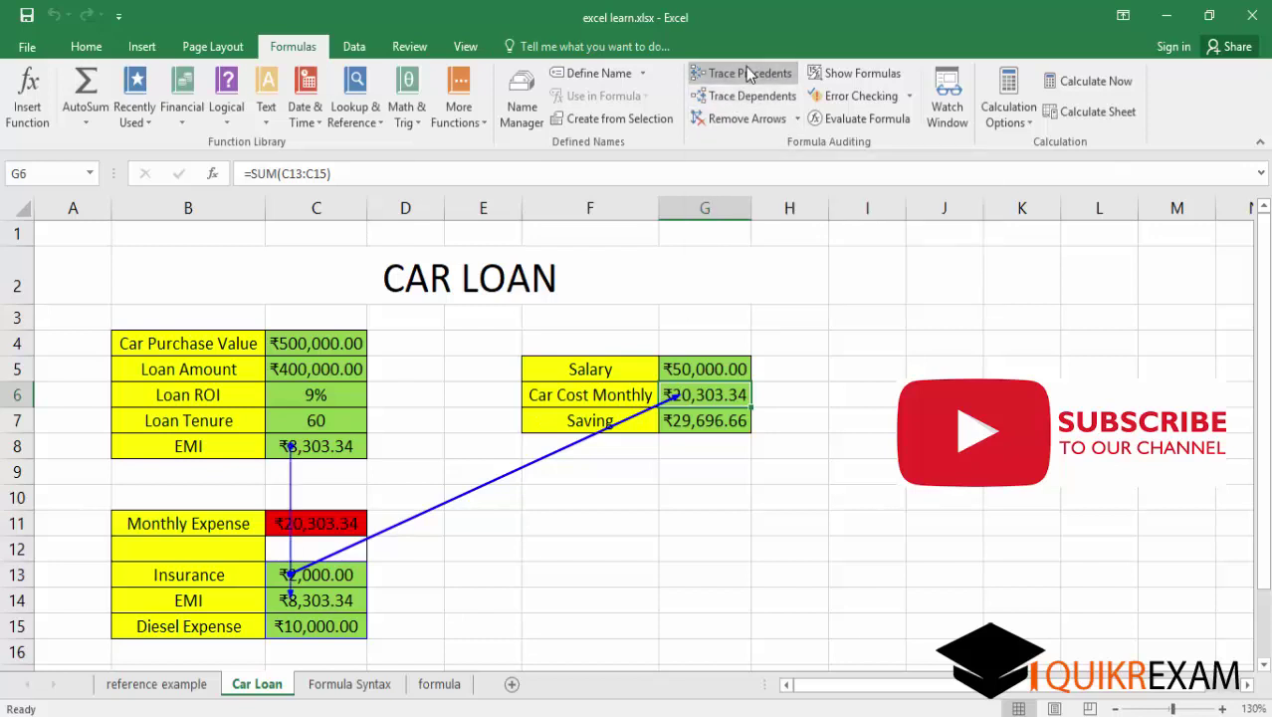
click(749, 76)
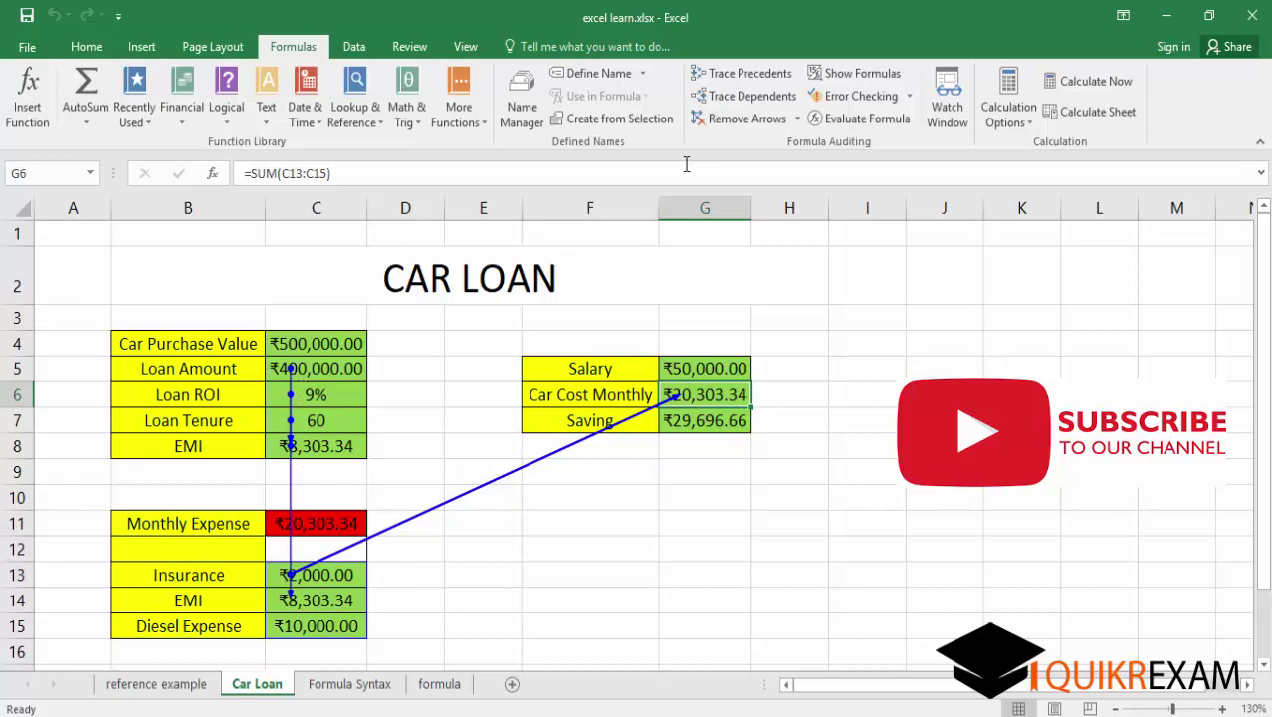
Clear the precedent arrows and trace dependents of G6 to Saving in G7.
click(735, 120)
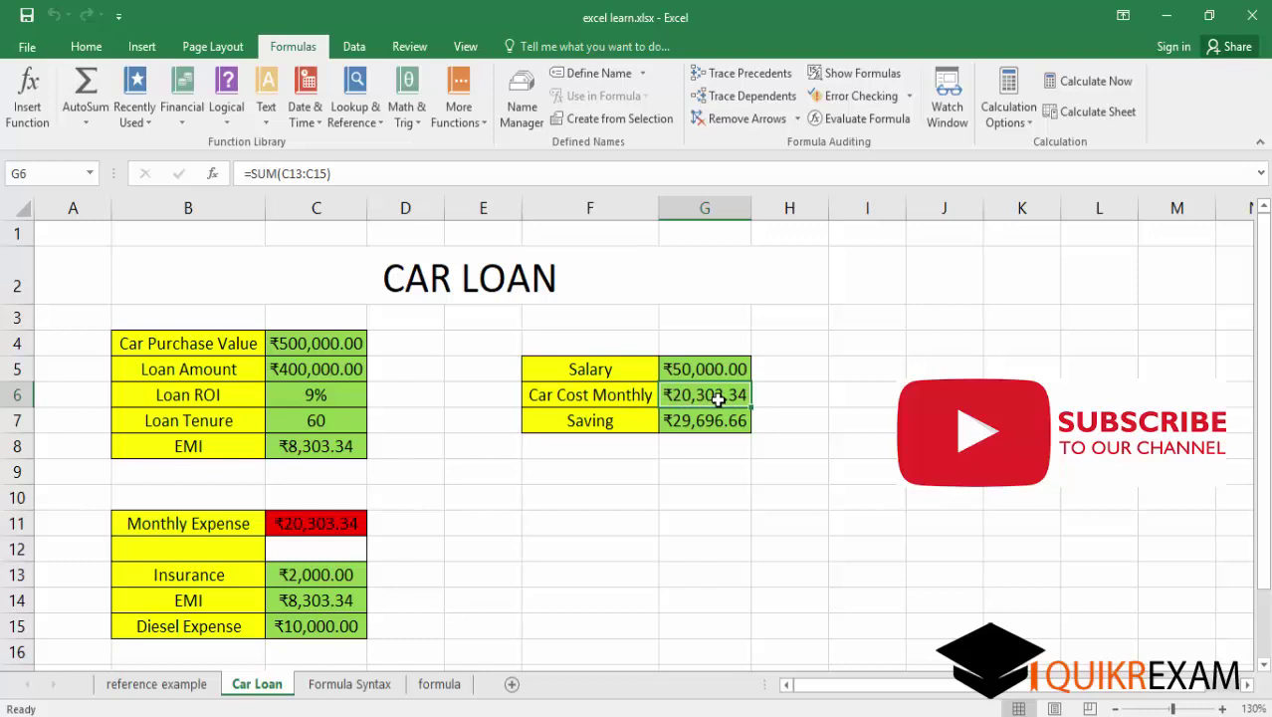
click(753, 95)
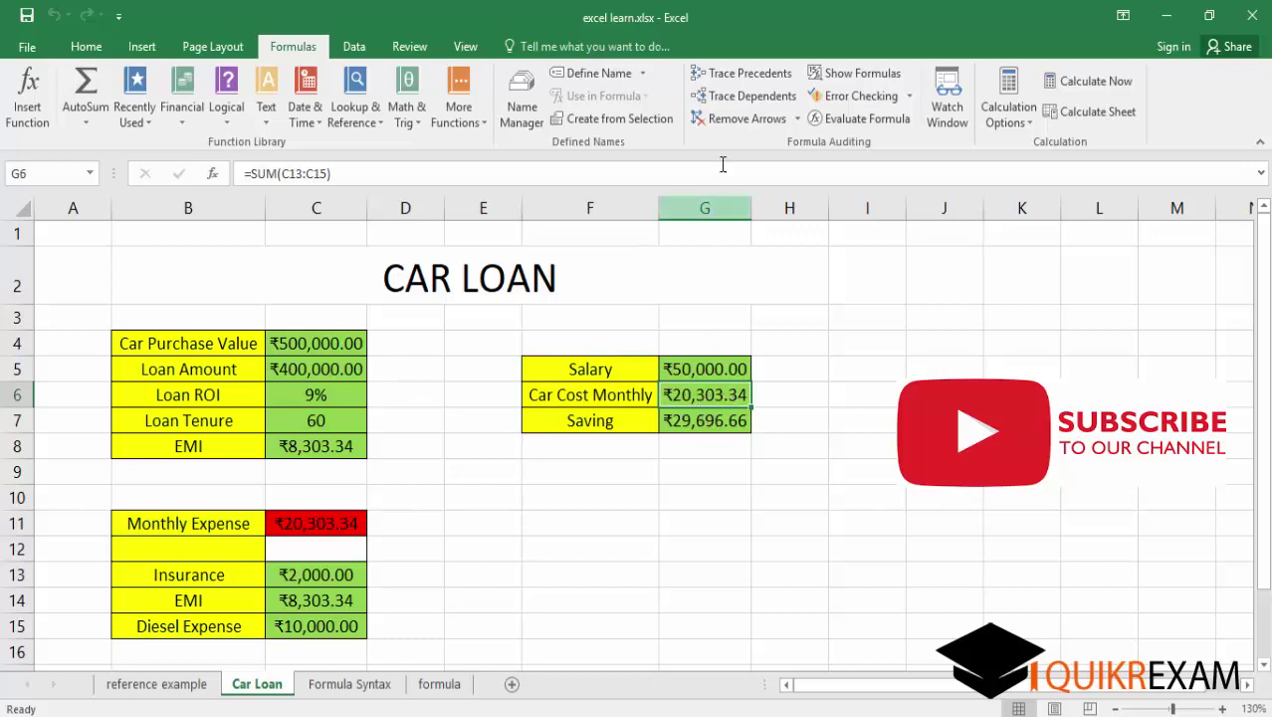
Enter the text 'a' in Loan ROI C6 and select EMI C8 showing #VALUE!
key(Left)
key(Left)
key(Left)
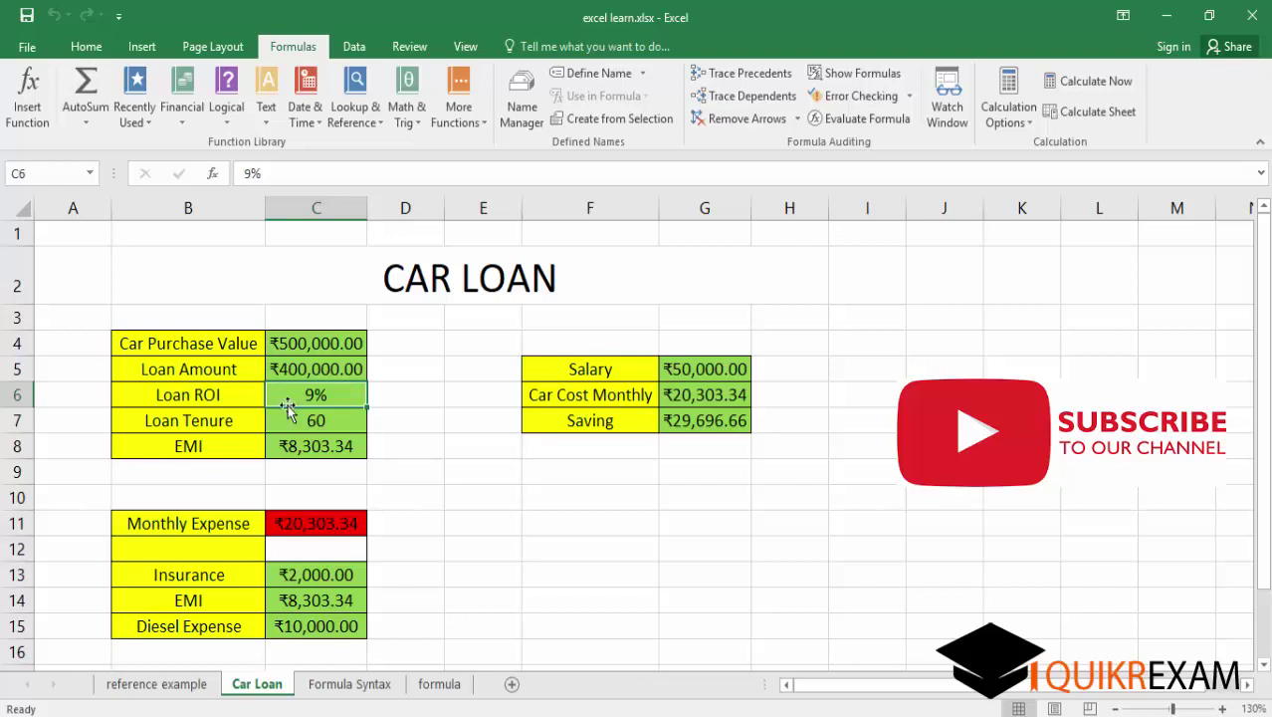
text(a)
click(415, 407)
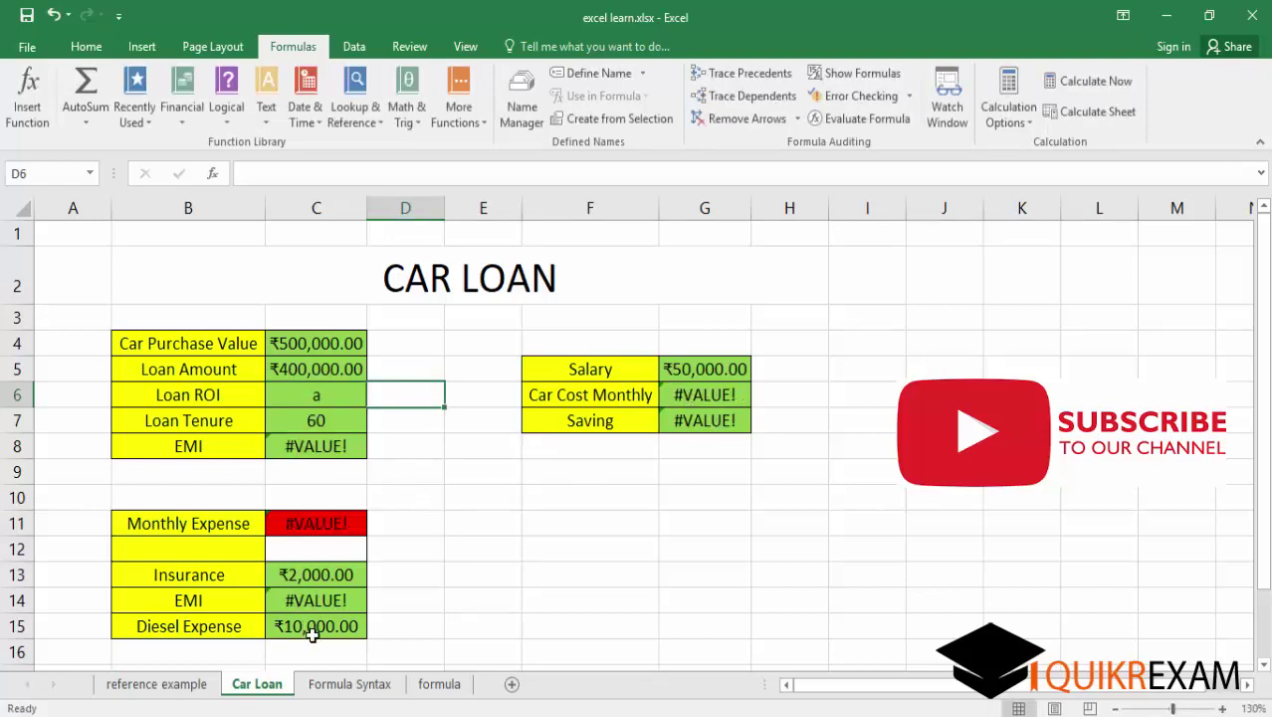
click(328, 446)
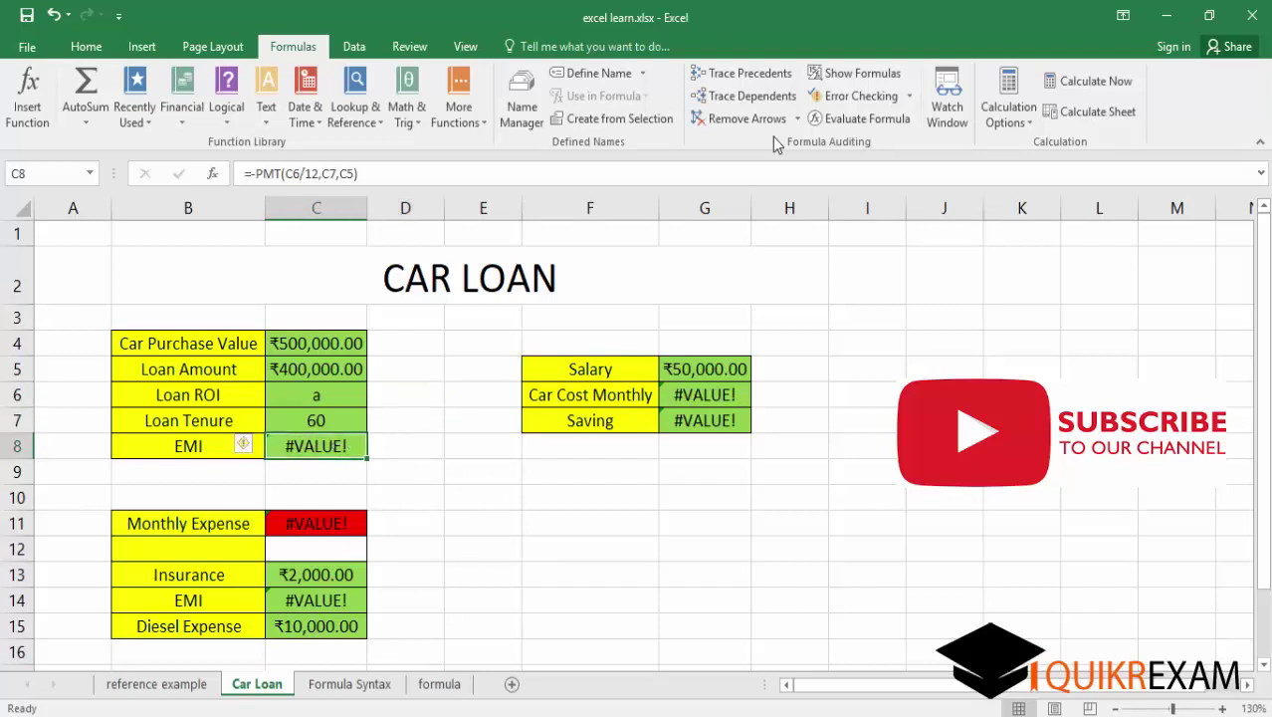
click(864, 91)
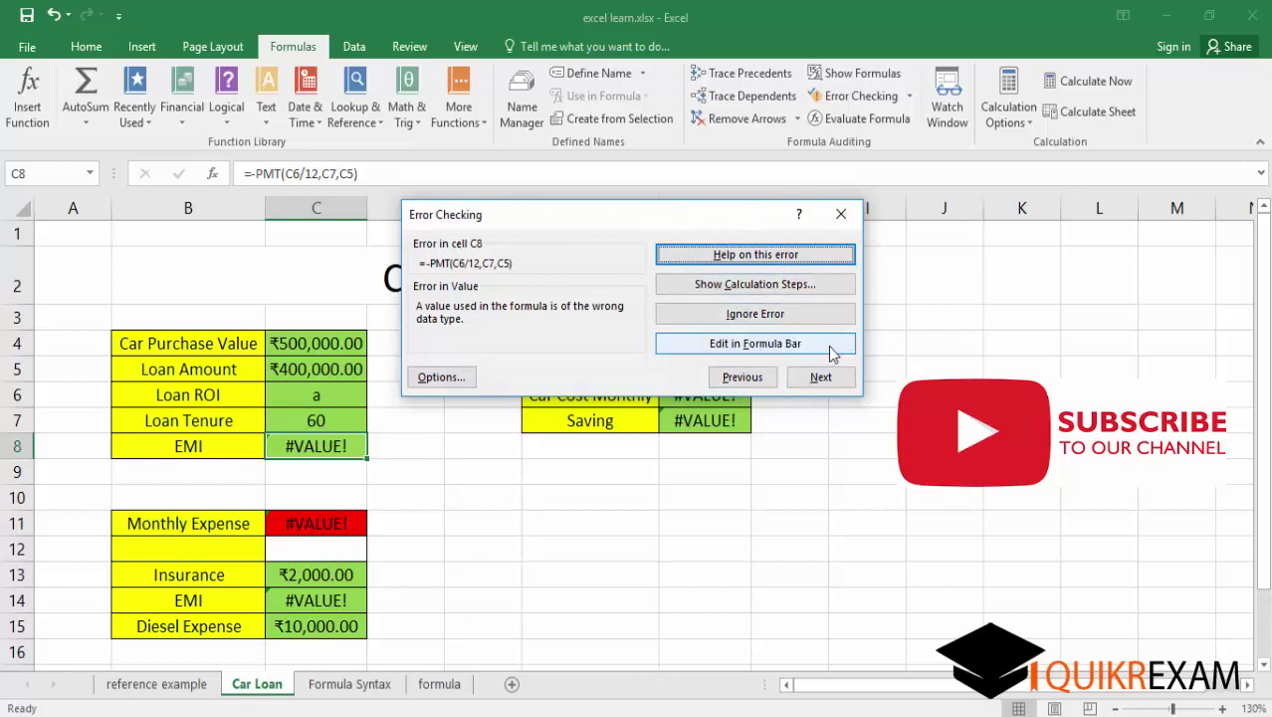
click(745, 284)
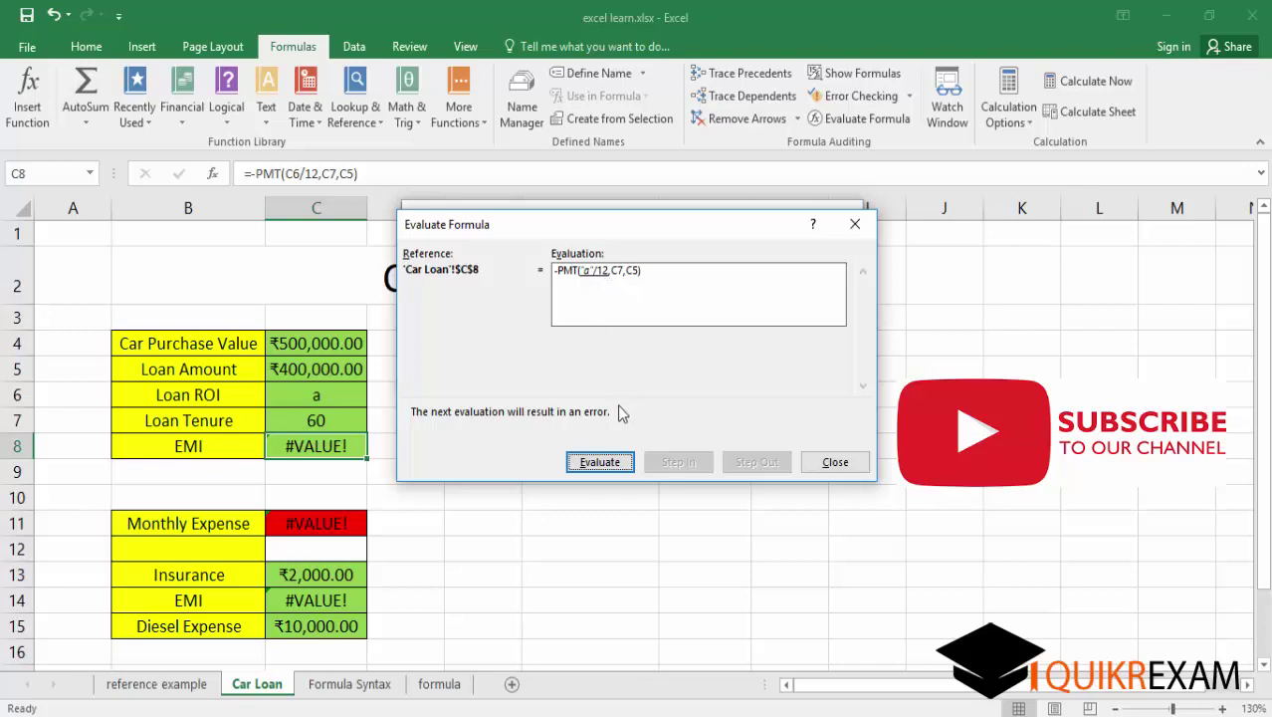
click(603, 462)
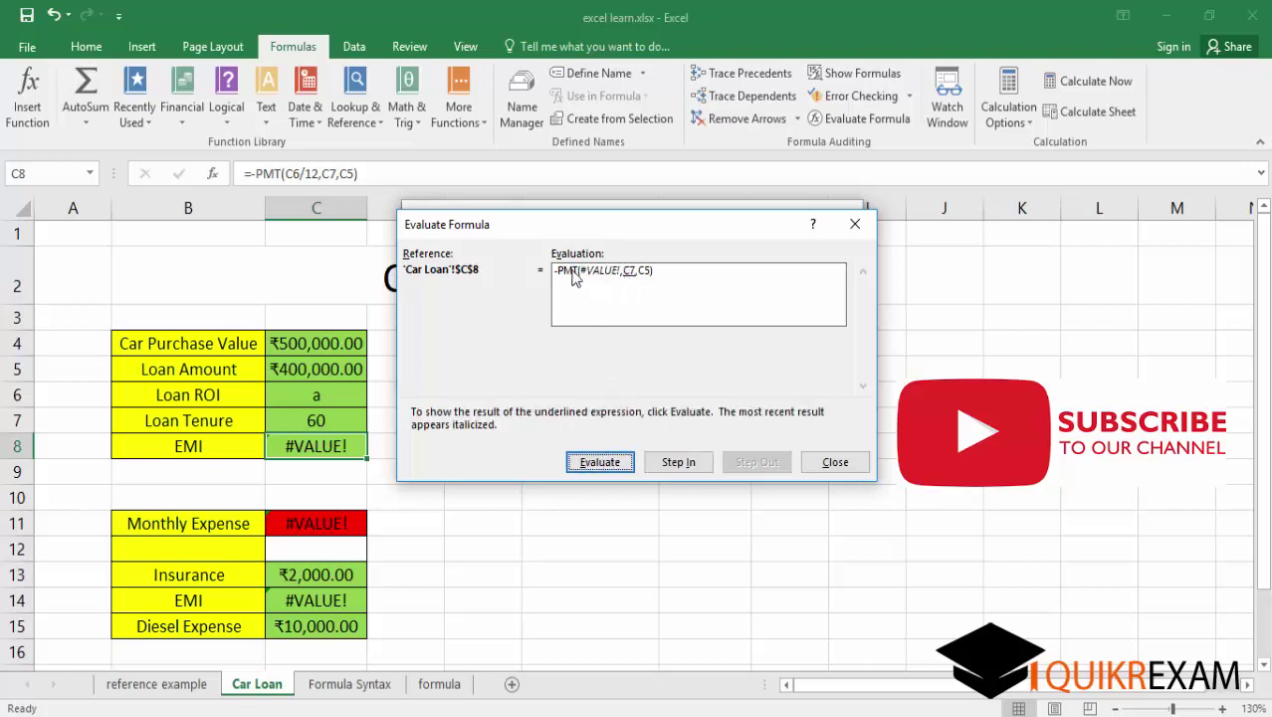
click(836, 464)
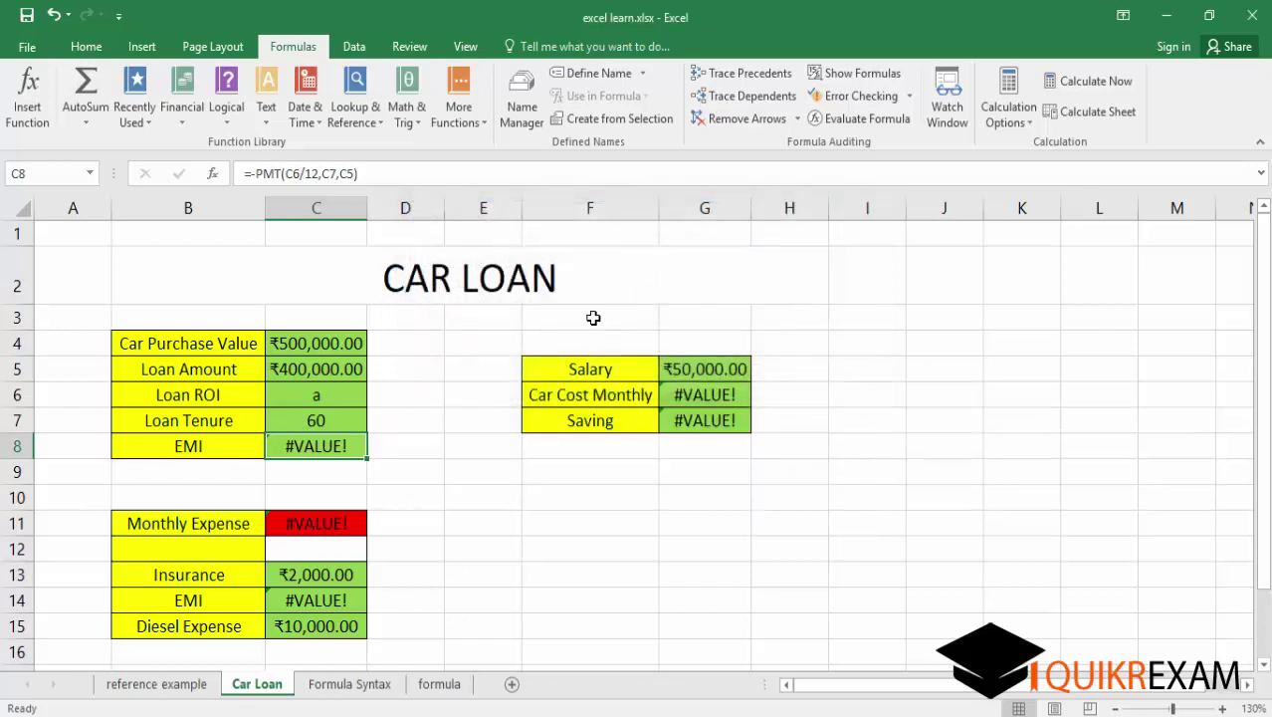
Restore Loan ROI in C6 to 9% and select EMI C8, now ₹8,303.34.
click(325, 387)
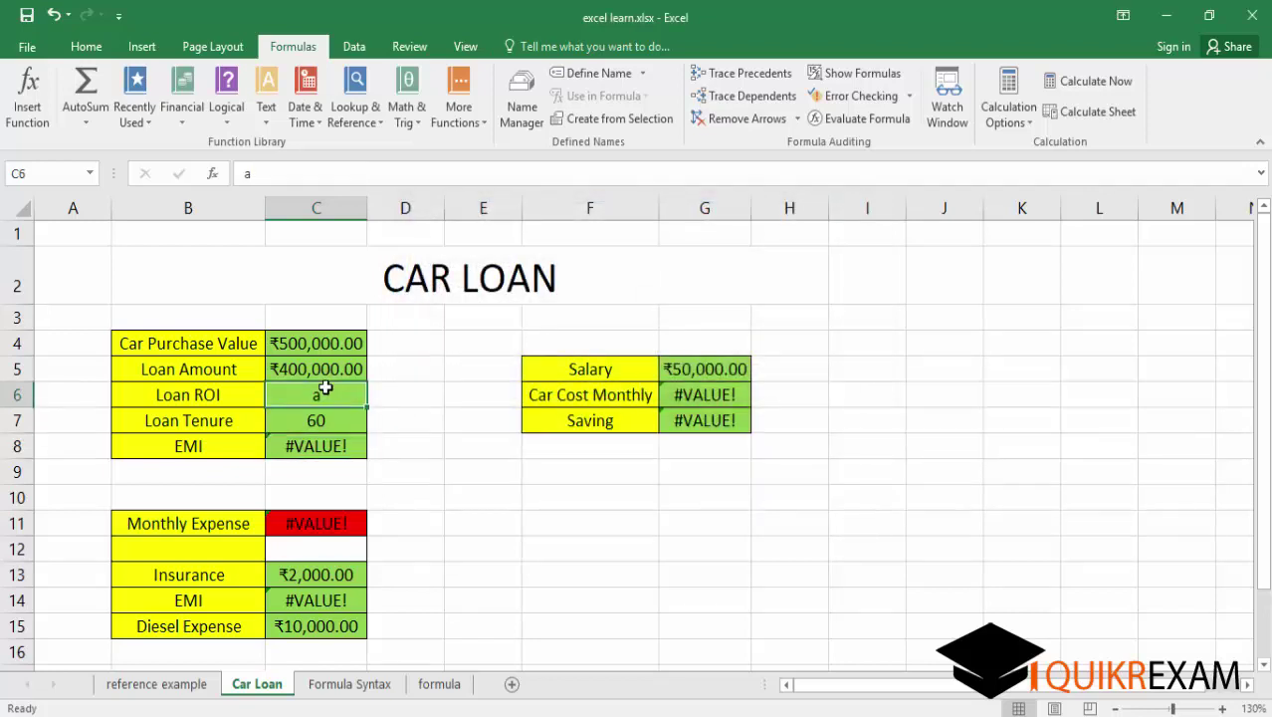
text(9%)
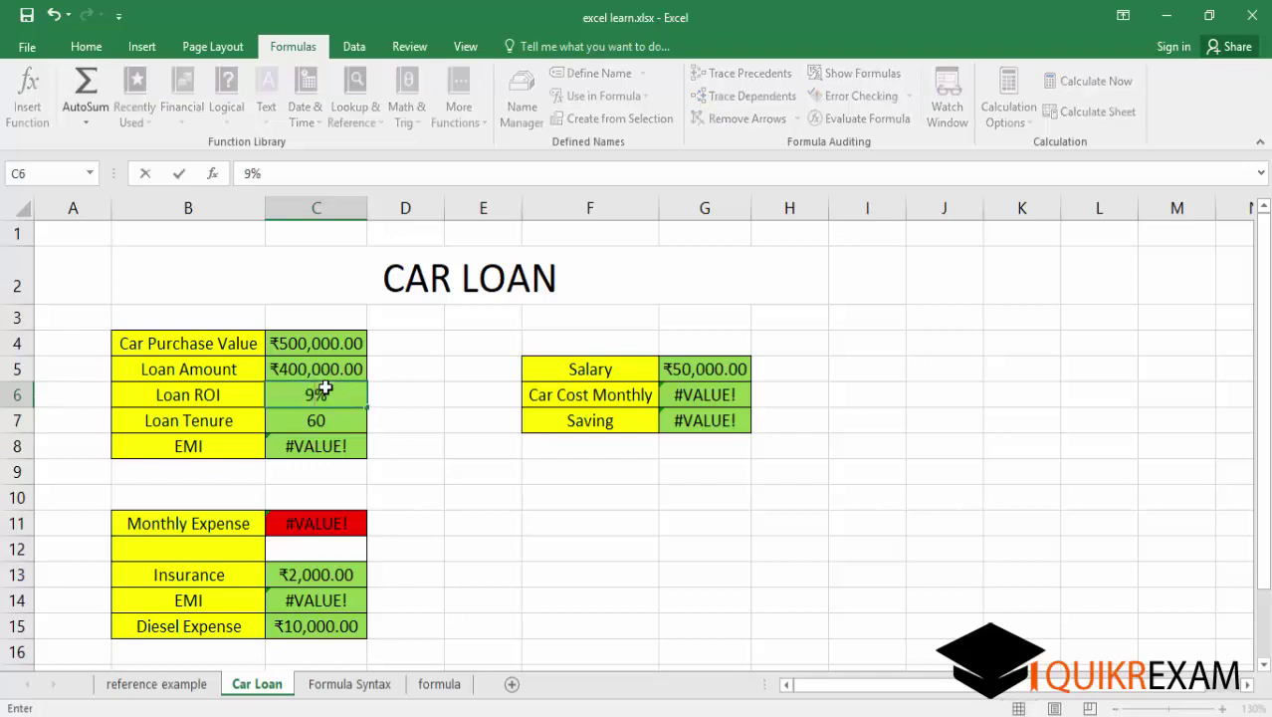
click(399, 428)
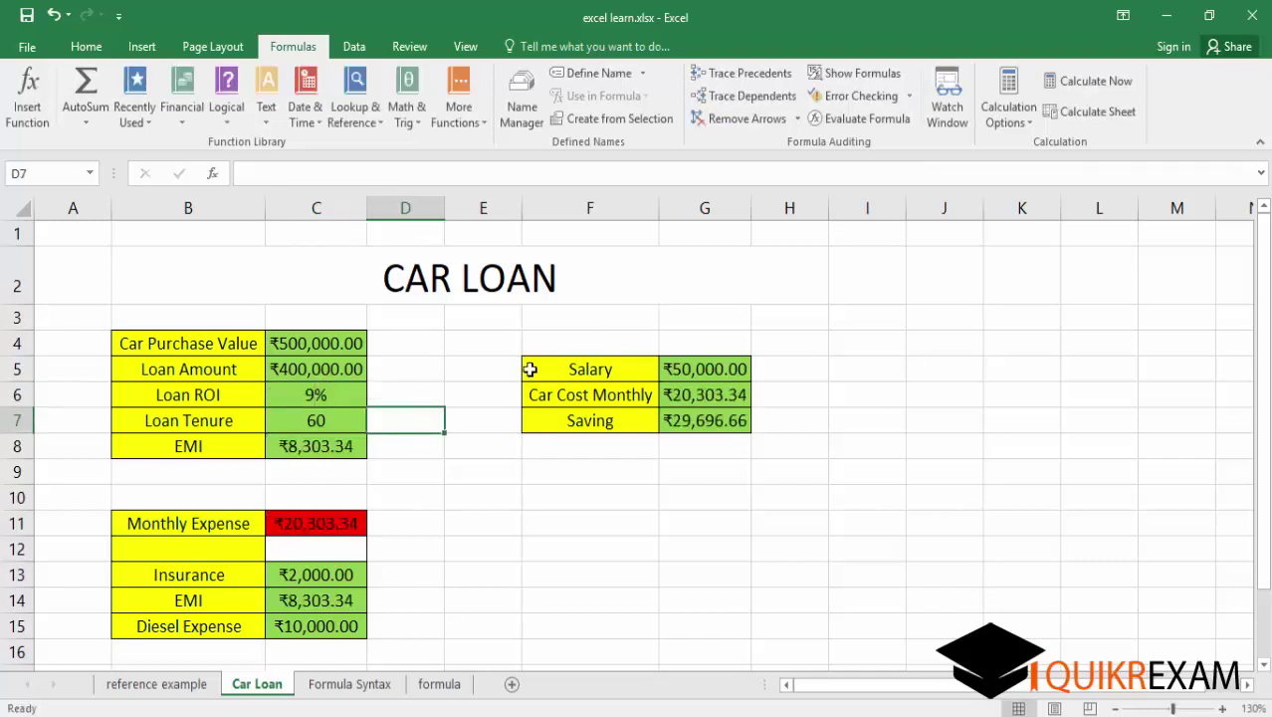
click(350, 448)
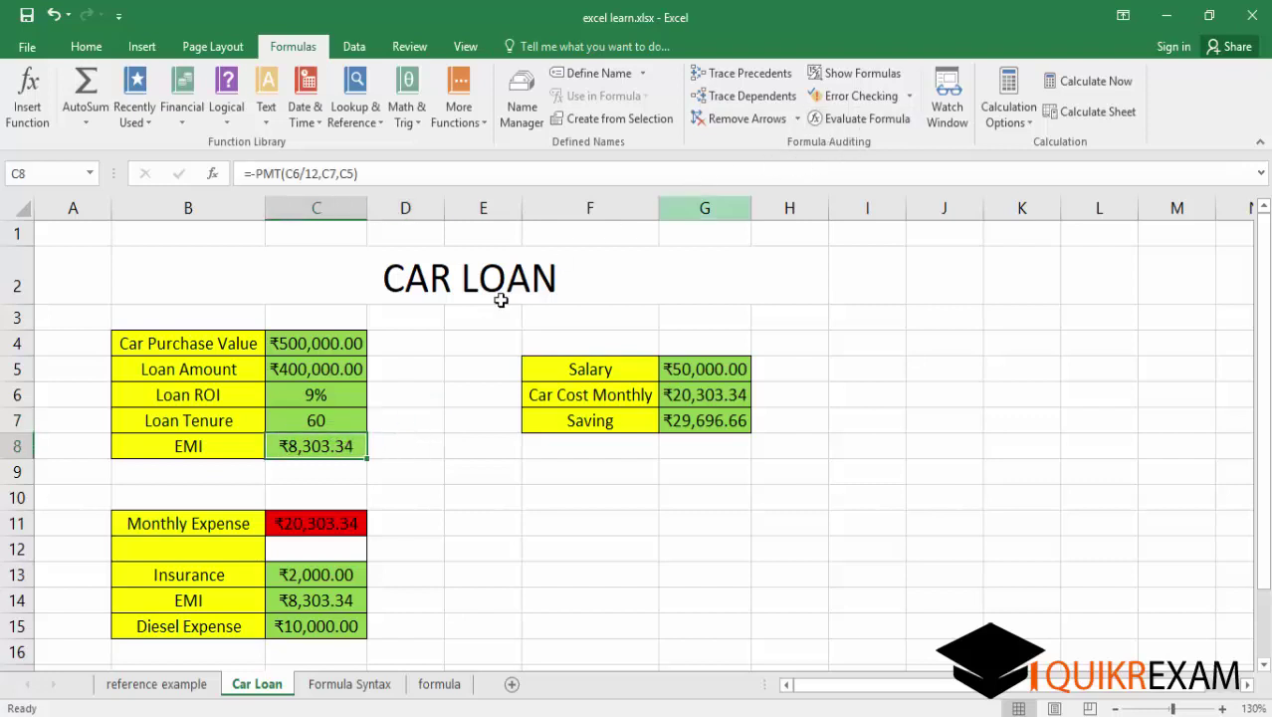
click(848, 123)
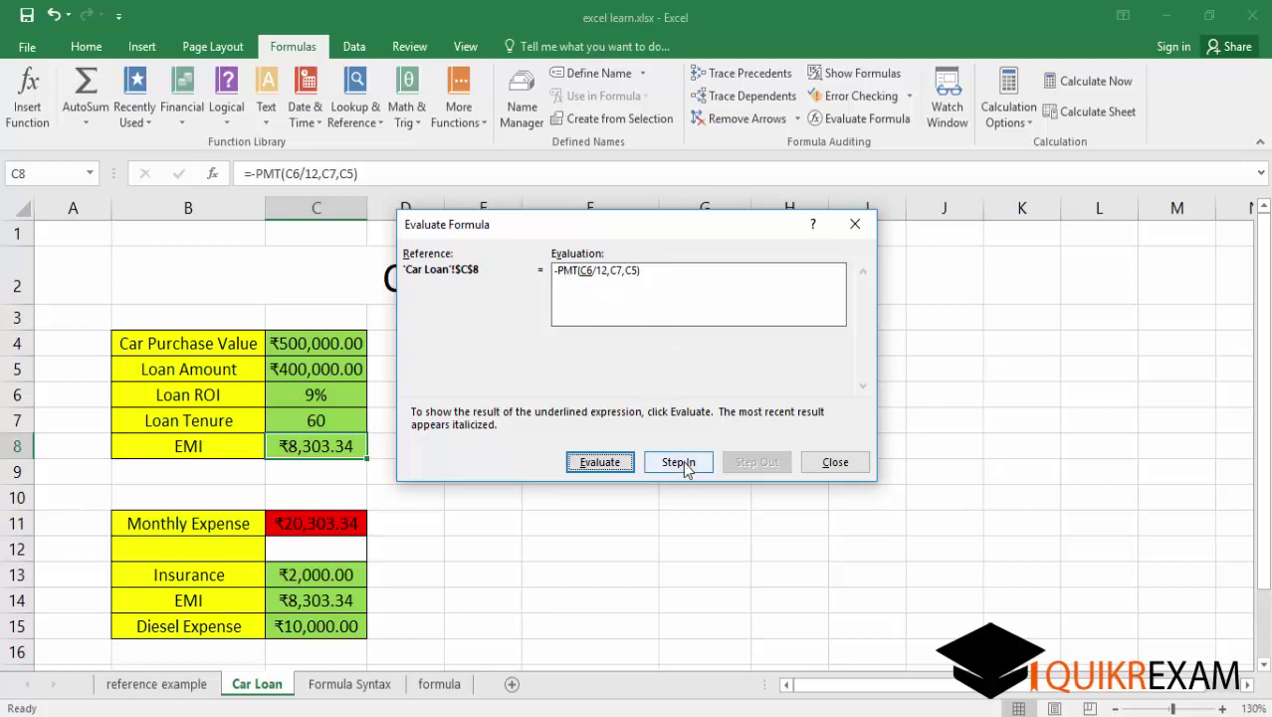
click(600, 463)
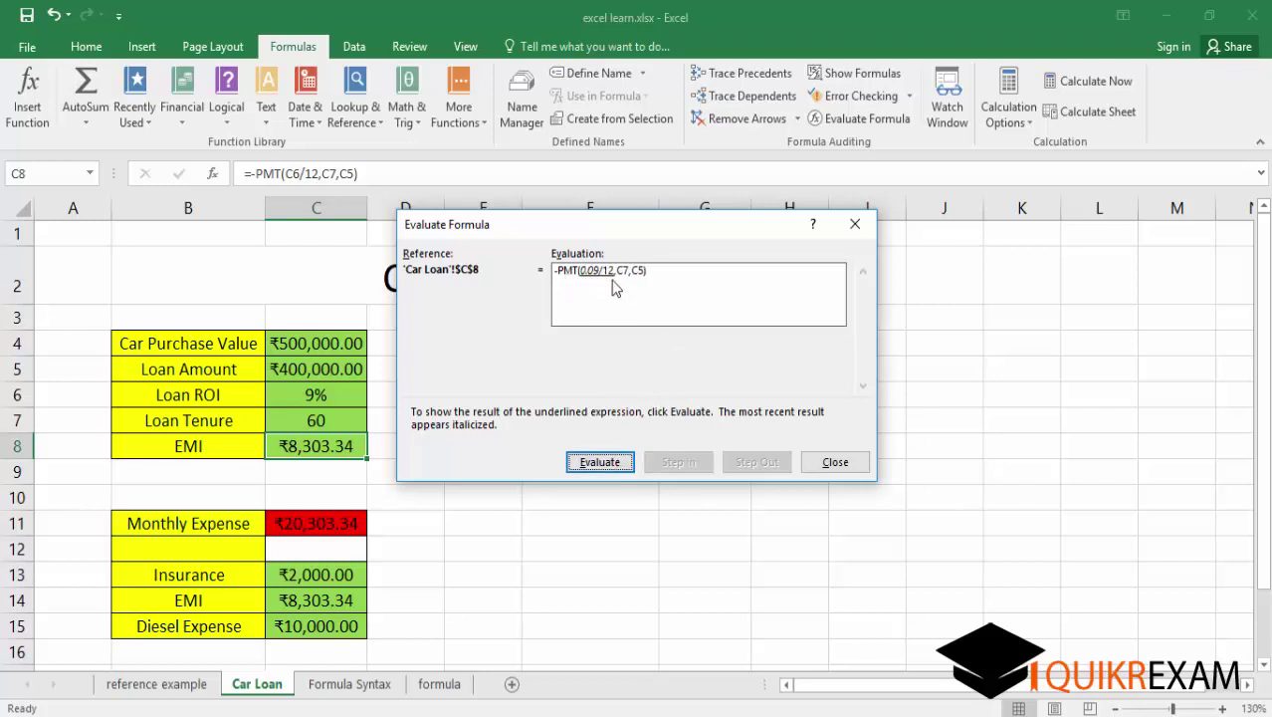
click(611, 453)
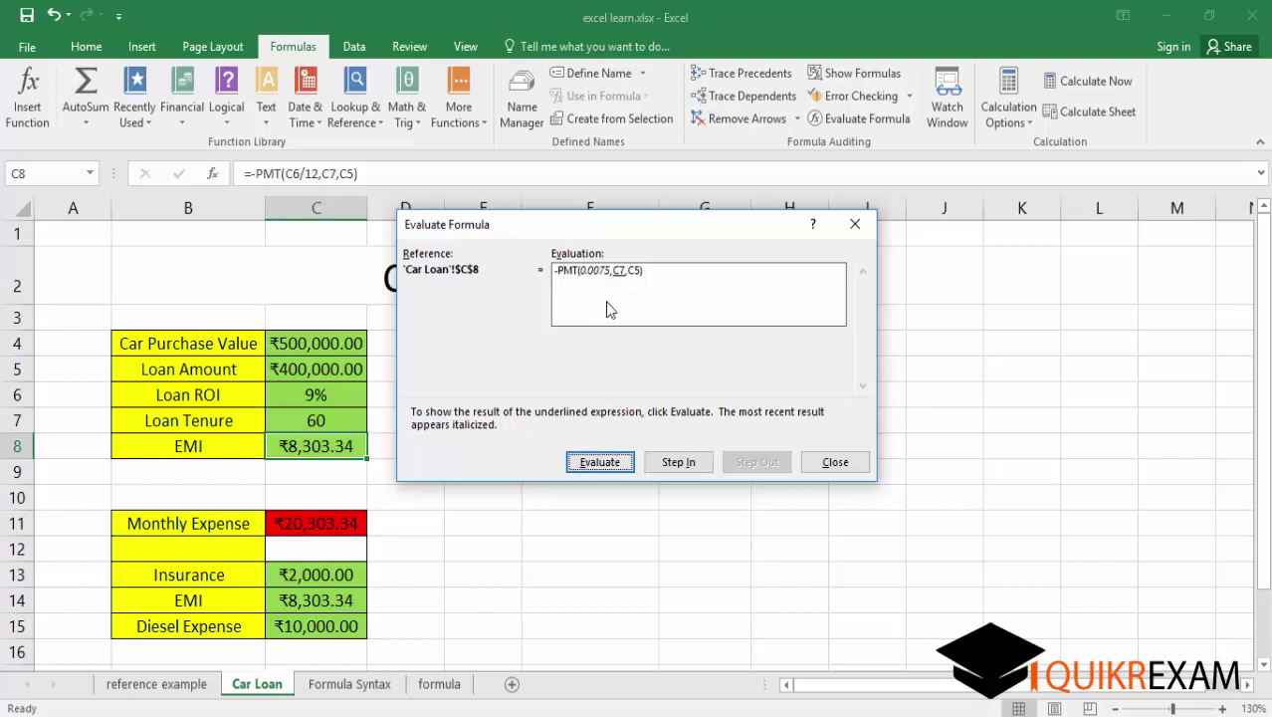
click(604, 462)
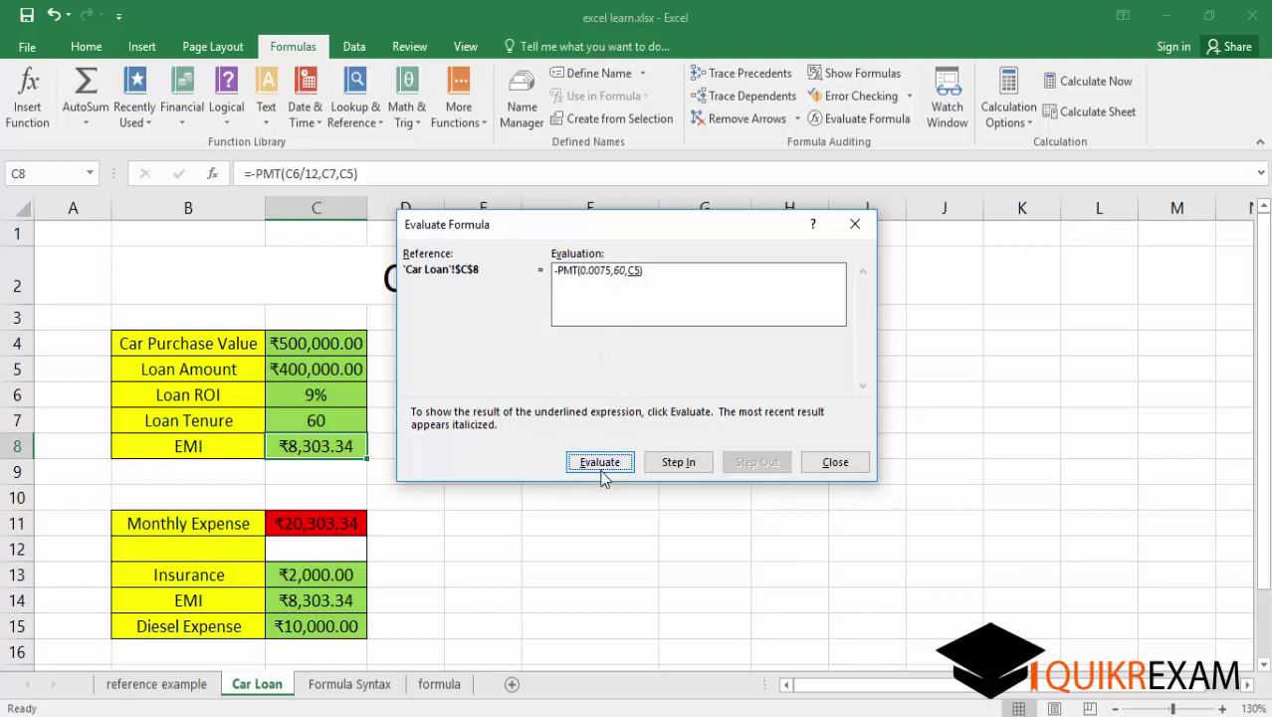
click(601, 473)
click(597, 465)
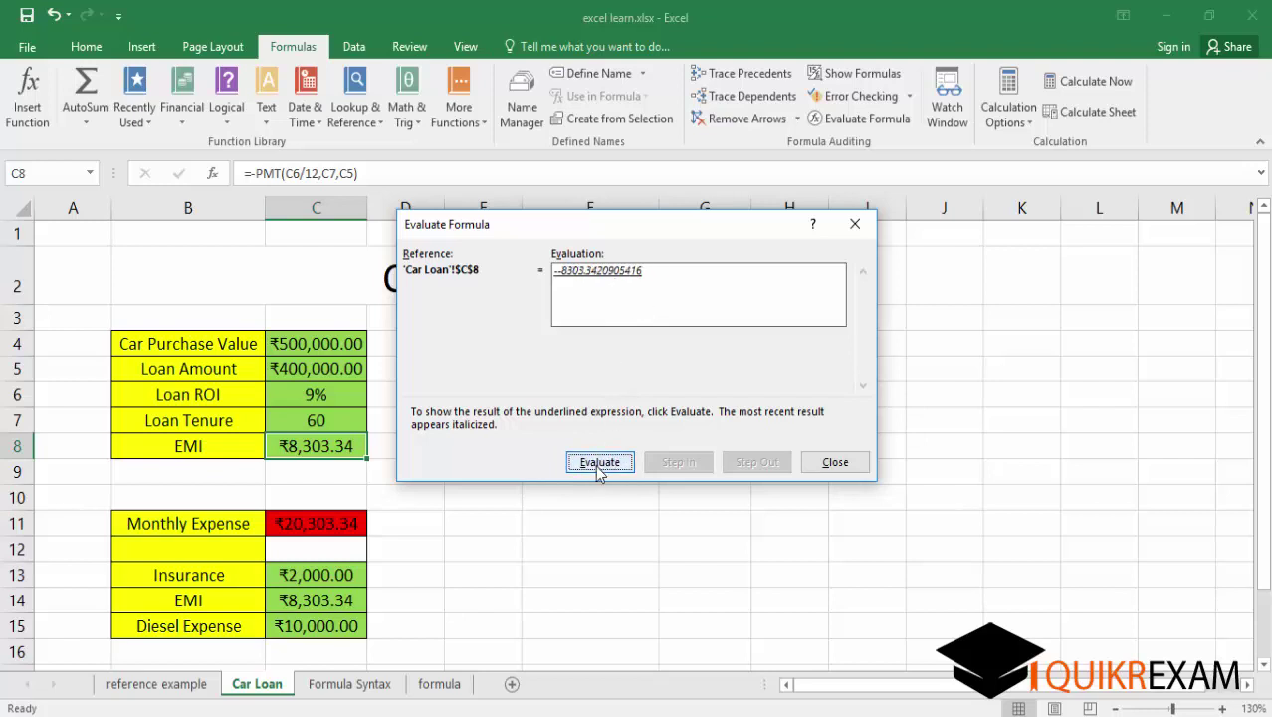
click(590, 464)
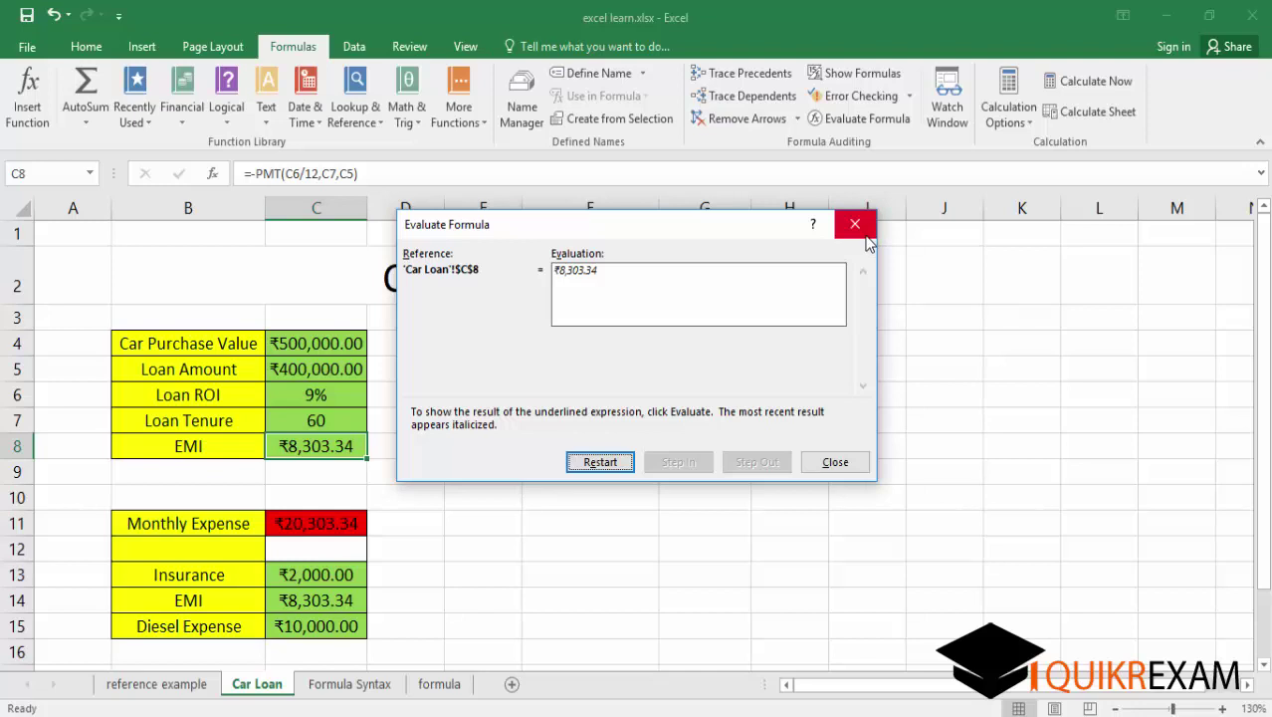
click(855, 224)
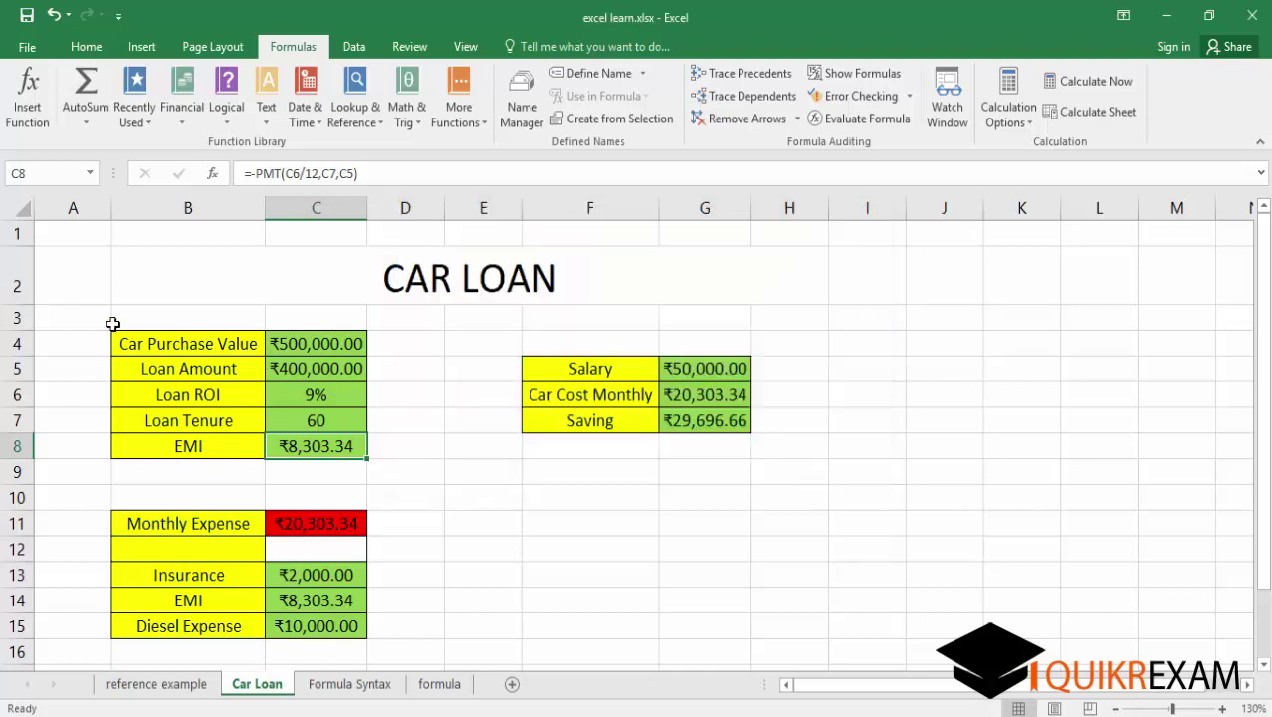